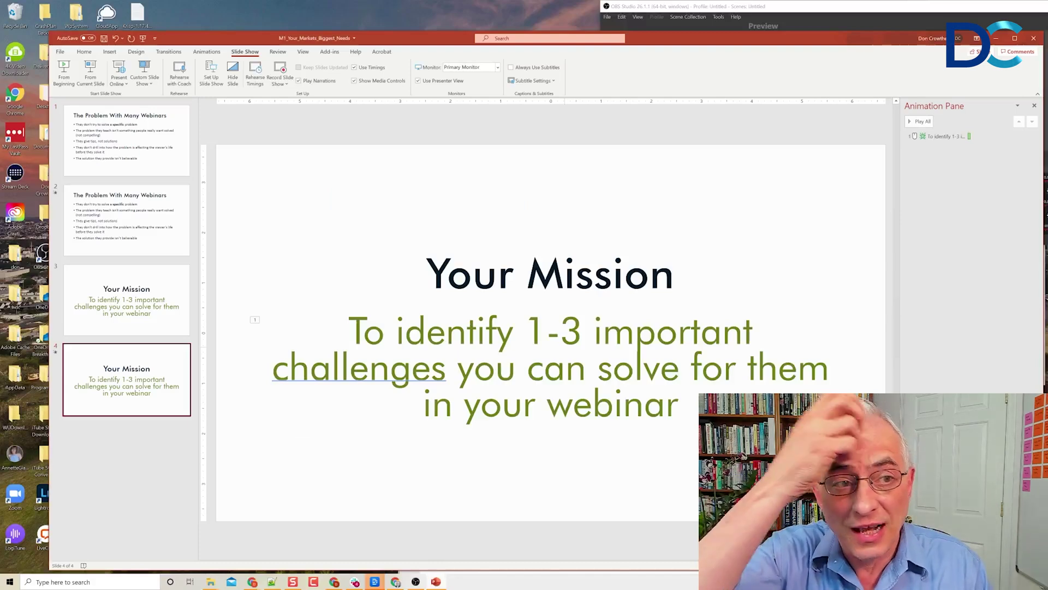
Select the bullet text box on 'The Problem With Many Webinars' slide and show the Animations tab
{"action": "left_click", "coordinate": [144, 172]}
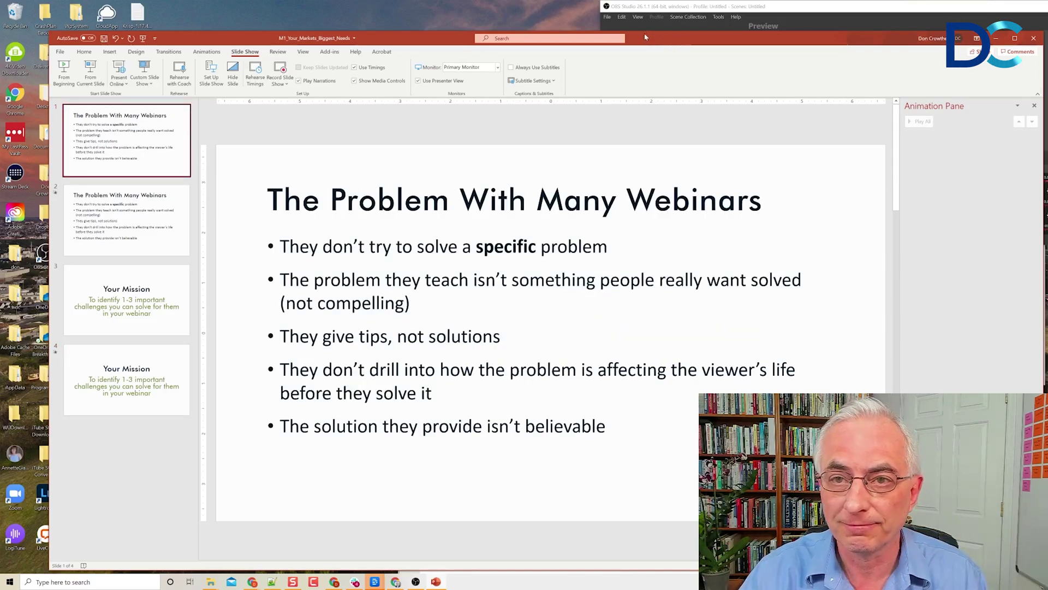
{"action": "left_click_drag", "start_coordinate": [645, 42], "coordinate": [632, 25]}
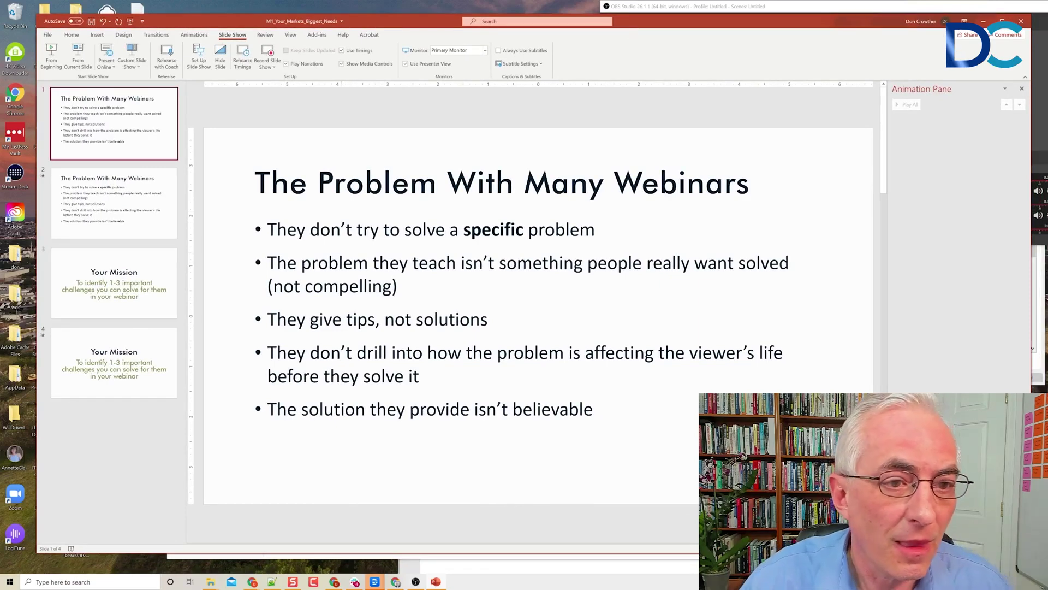
{"action": "left_click", "coordinate": [297, 230]}
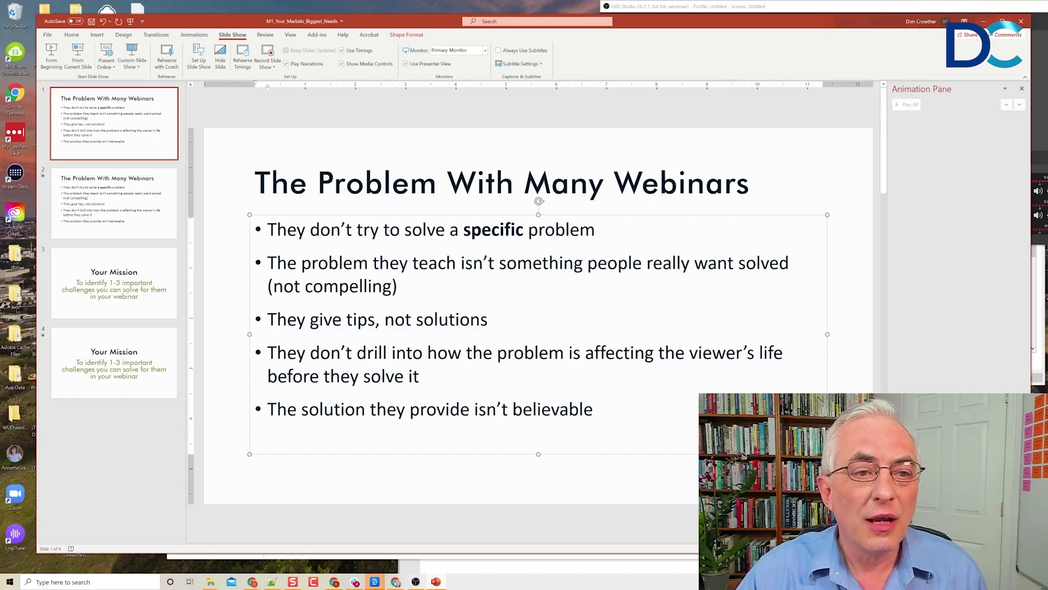
{"action": "left_click_drag", "start_coordinate": [269, 229], "coordinate": [533, 418]}
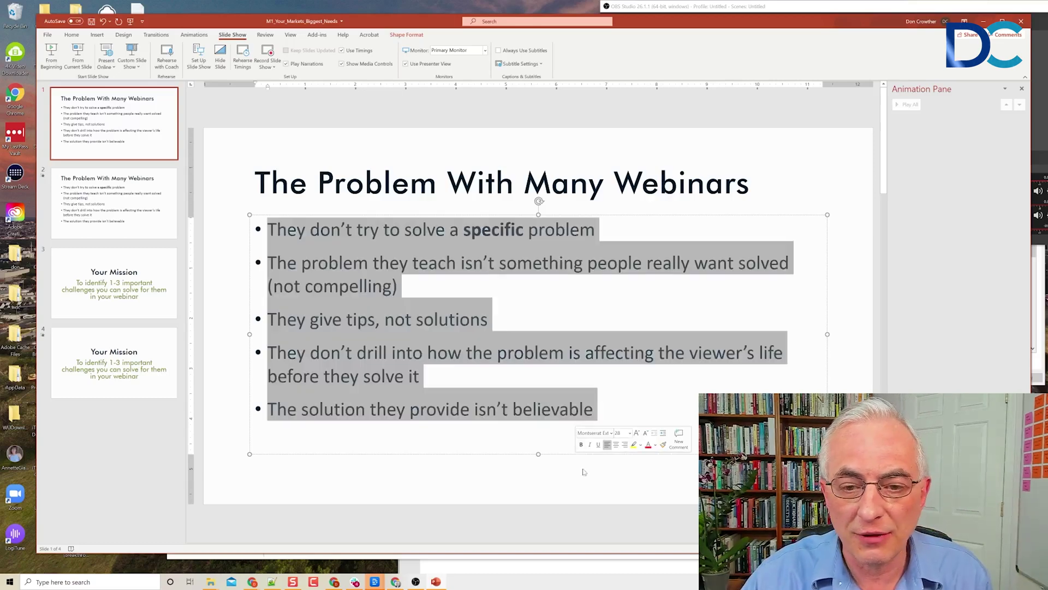
{"action": "left_click", "coordinate": [402, 360]}
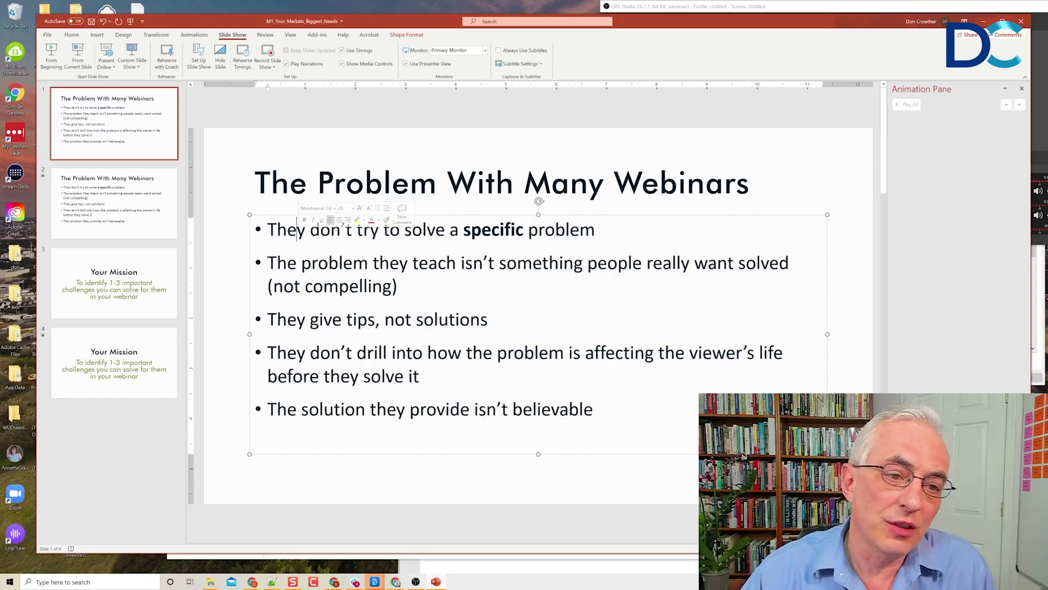
{"action": "left_click", "coordinate": [186, 36]}
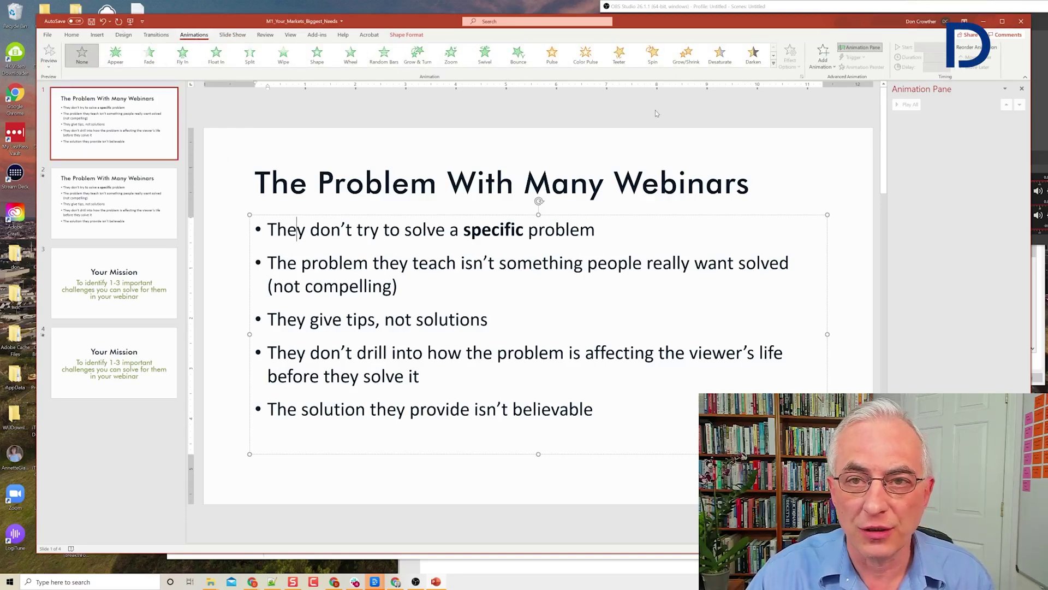
Try Color Pulse, Shape, Wheel and Appear on the bullets, then settle on a Fade entrance
{"action": "left_click", "coordinate": [585, 52]}
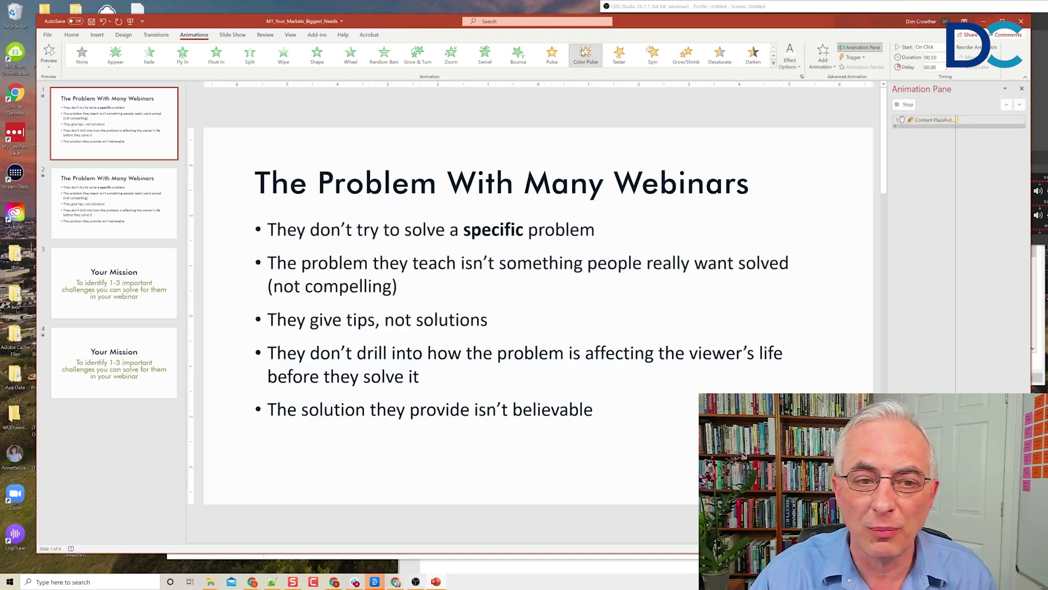
{"action": "left_click", "coordinate": [327, 57]}
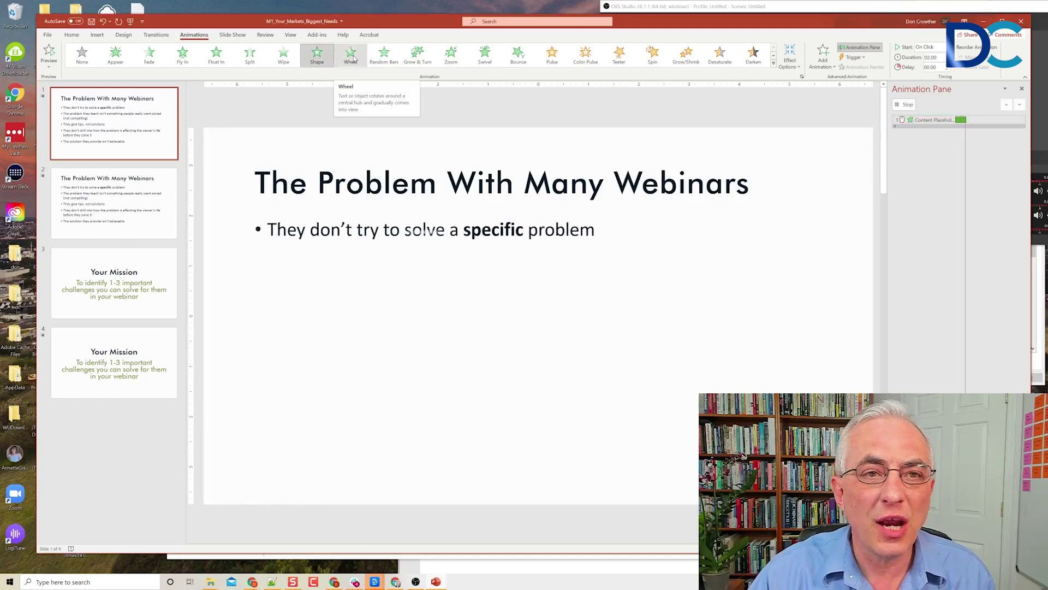
{"action": "left_click", "coordinate": [351, 57]}
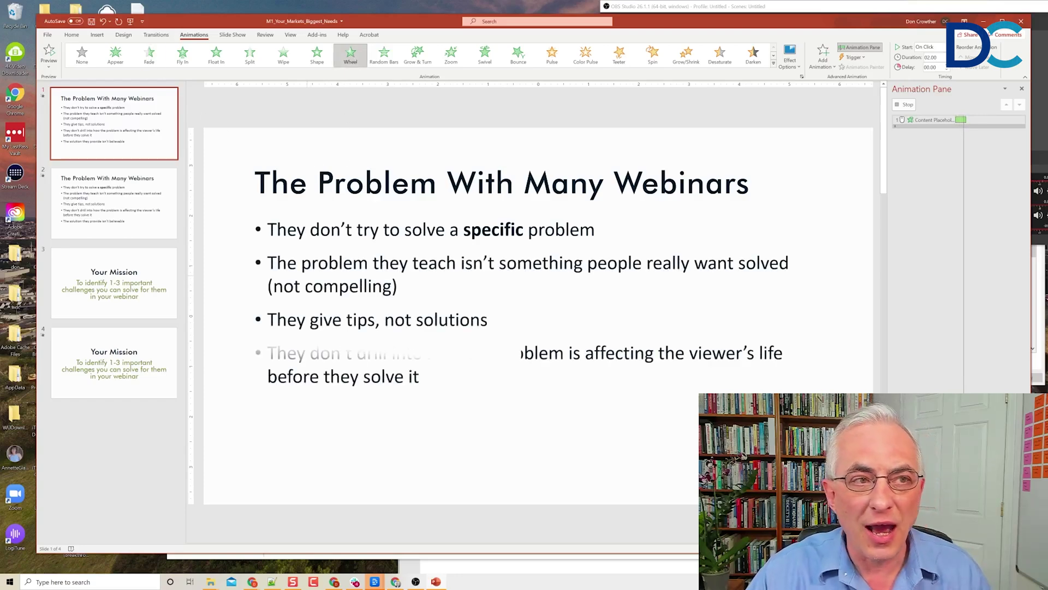
{"action": "left_click", "coordinate": [113, 56]}
{"action": "left_click", "coordinate": [149, 56]}
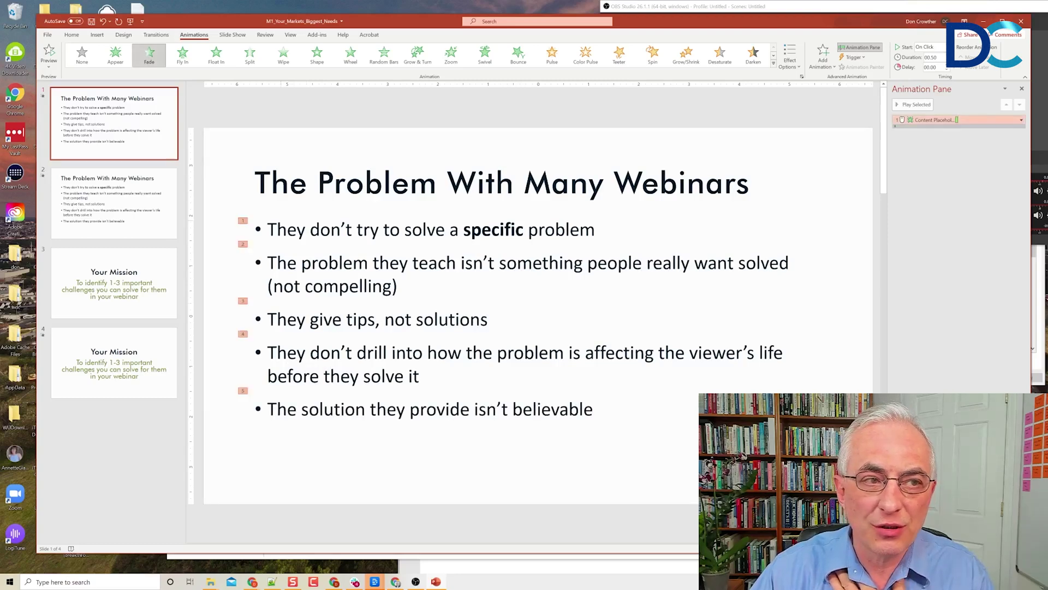
Set the bullets' Fade animation to Start After Previous in the Animation Pane
{"action": "left_click", "coordinate": [268, 229]}
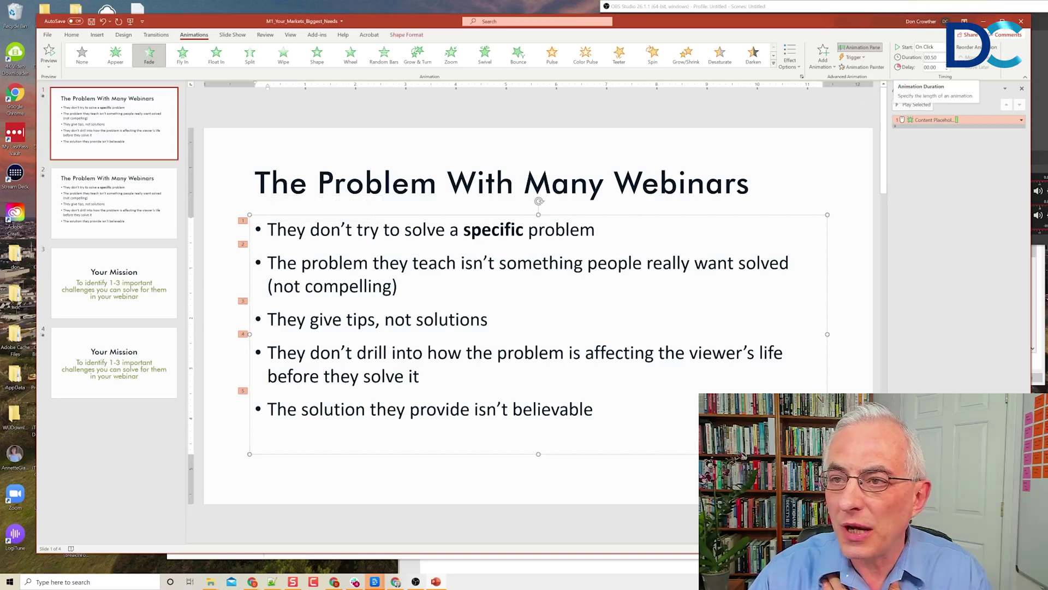
{"action": "left_click", "coordinate": [898, 61]}
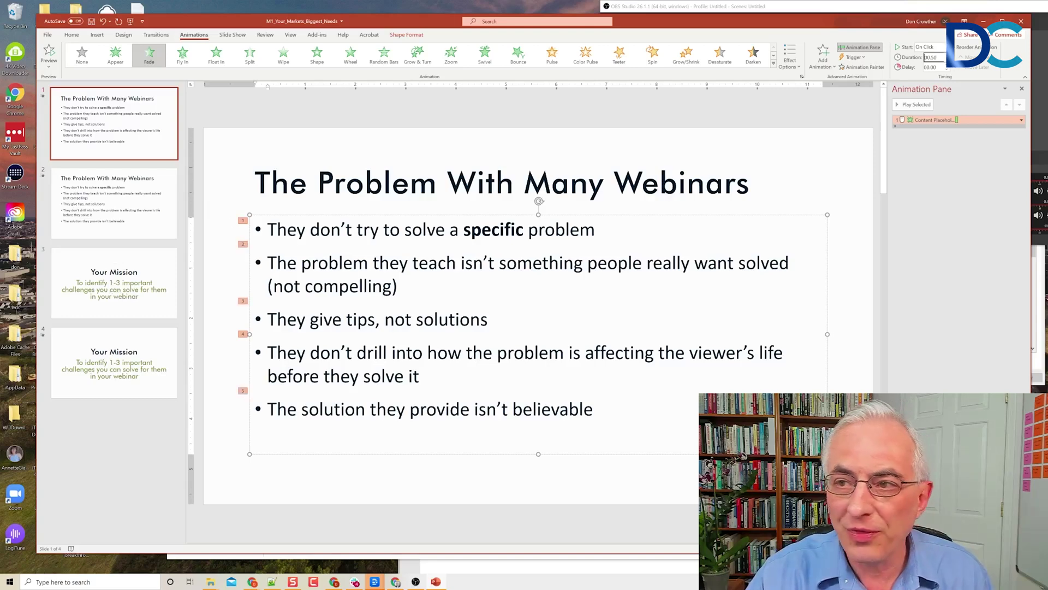
{"action": "left_click", "coordinate": [1021, 121]}
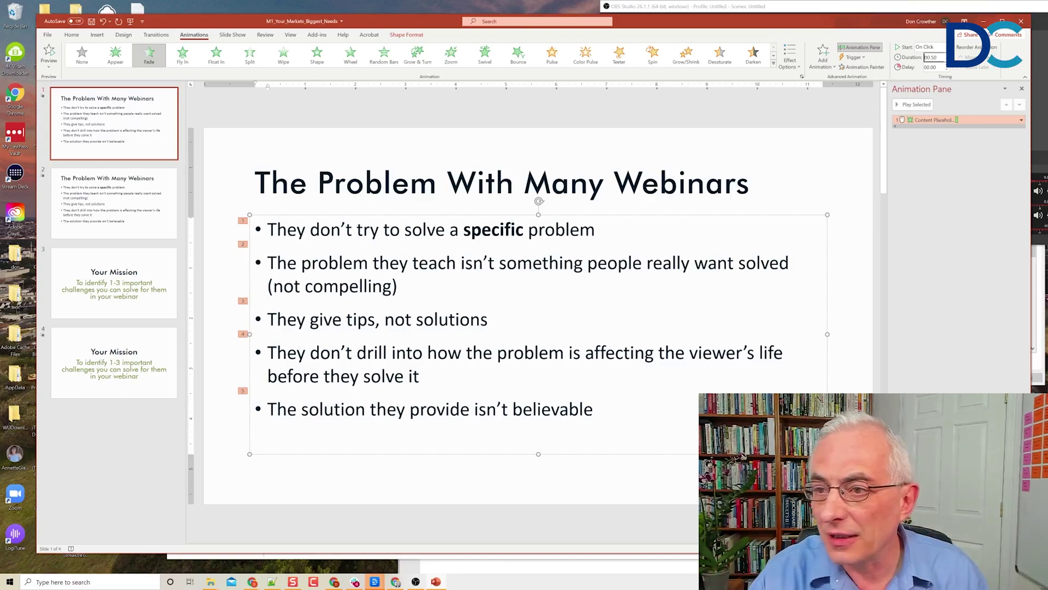
{"action": "left_click", "coordinate": [1021, 120]}
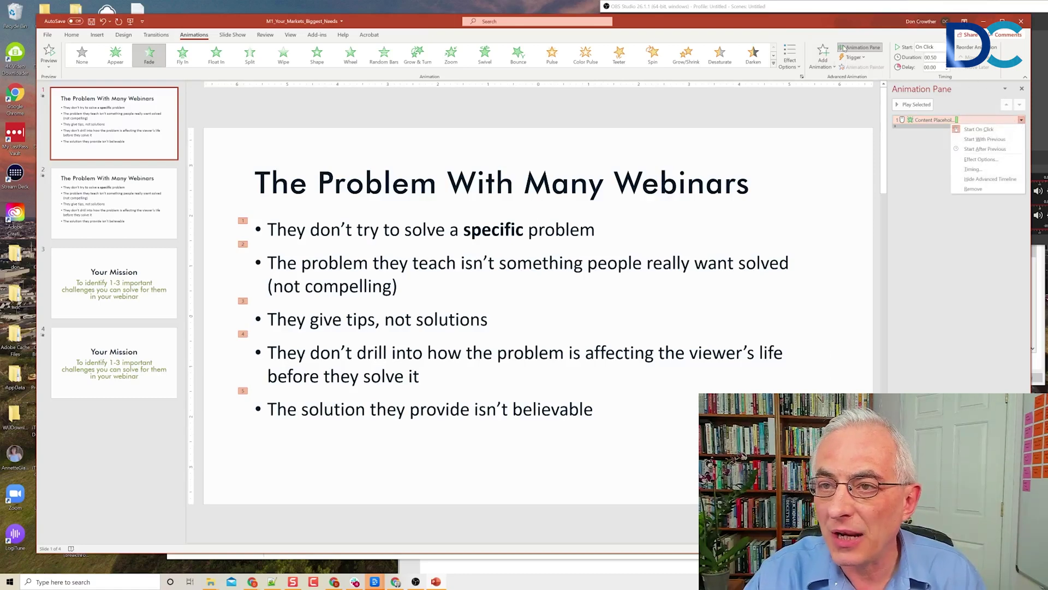
{"action": "key", "text": "Escape"}
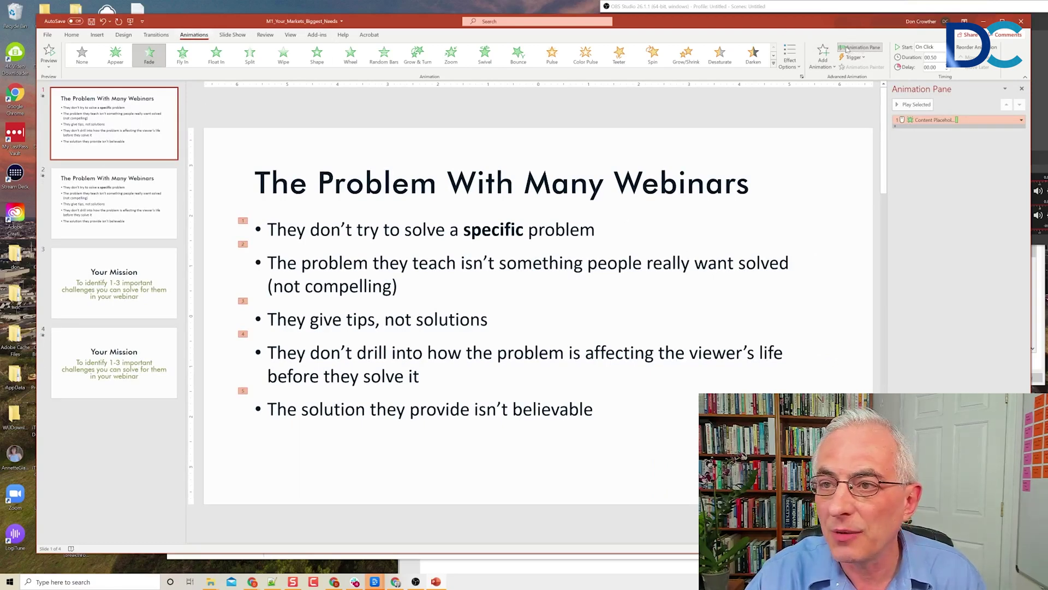
{"action": "left_click", "coordinate": [1021, 121]}
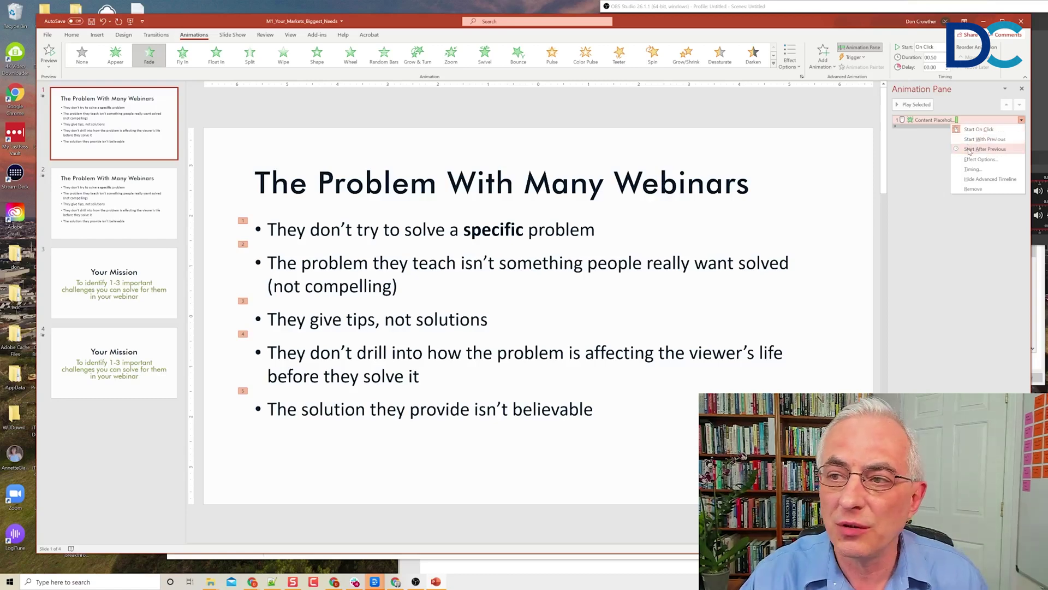
{"action": "left_click", "coordinate": [971, 149]}
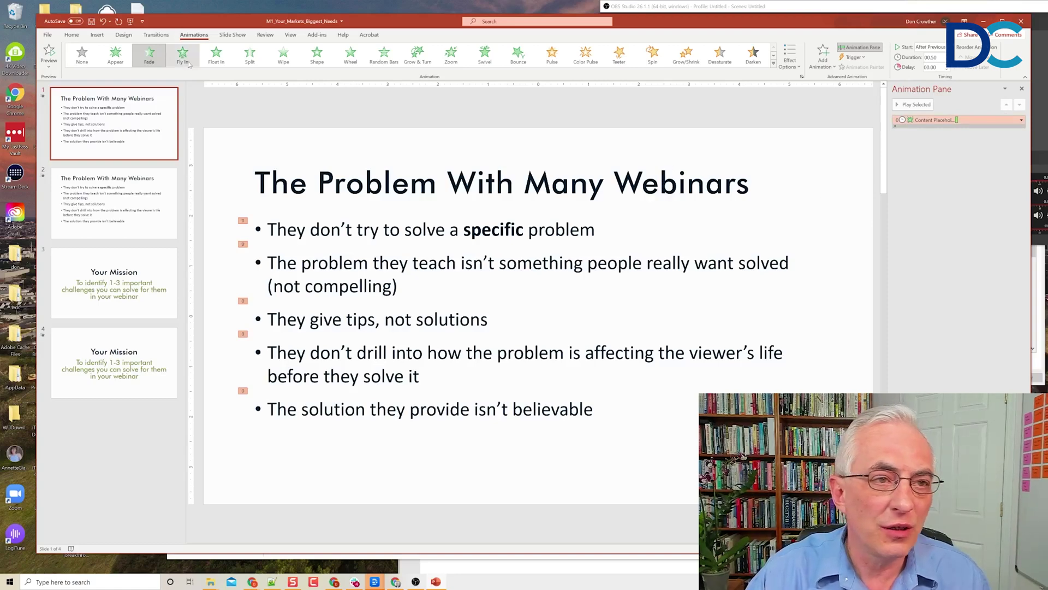
Preview the automatic fades from the current slide, then set the bullets back to Start On Click
{"action": "left_click", "coordinate": [227, 36]}
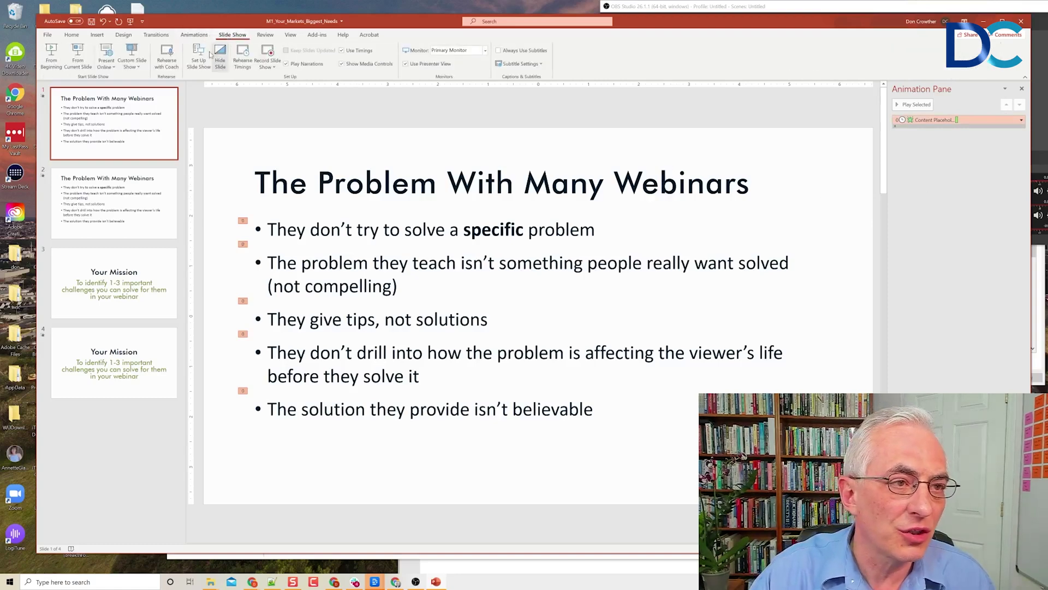
{"action": "left_click", "coordinate": [81, 62]}
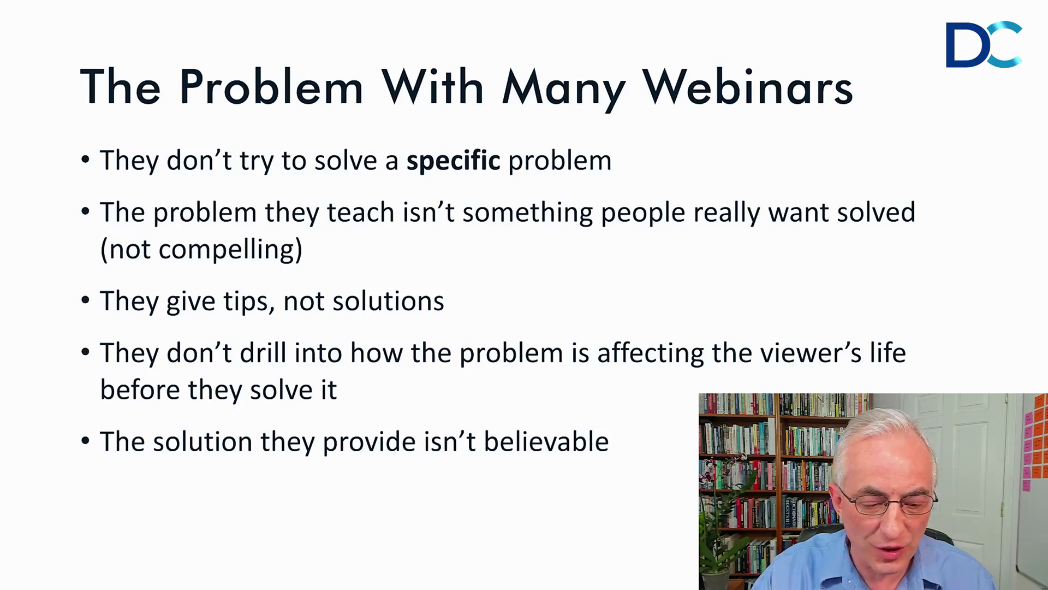
{"action": "key", "text": "Escape"}
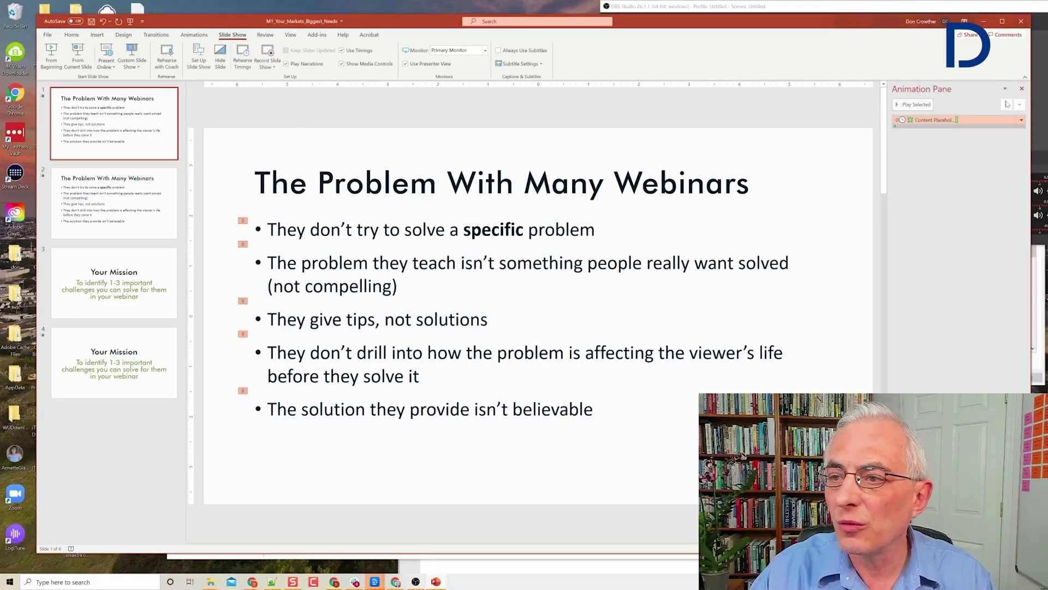
{"action": "left_click", "coordinate": [1021, 120]}
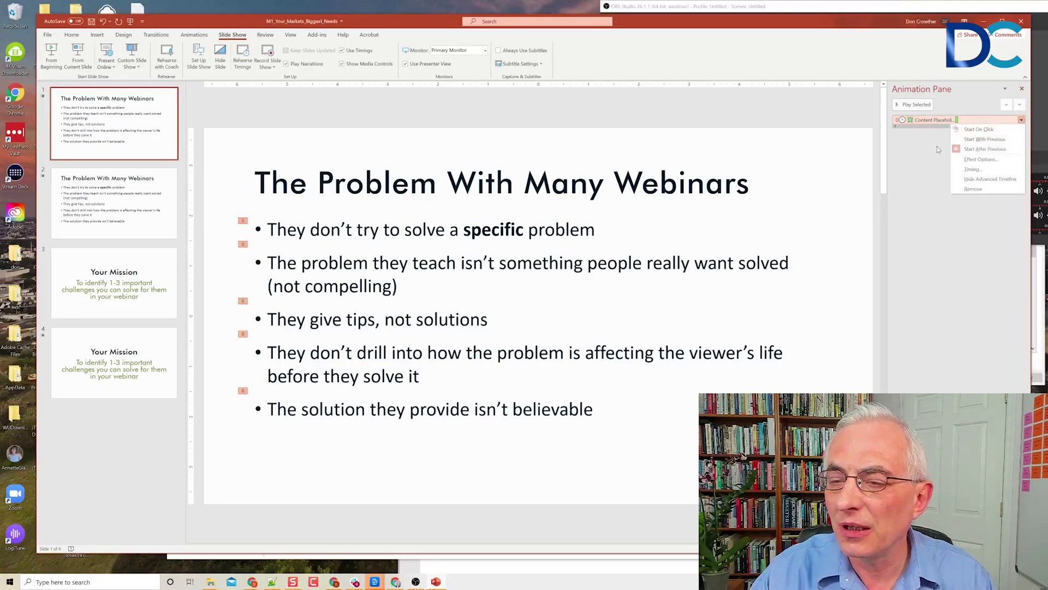
{"action": "left_click", "coordinate": [980, 129]}
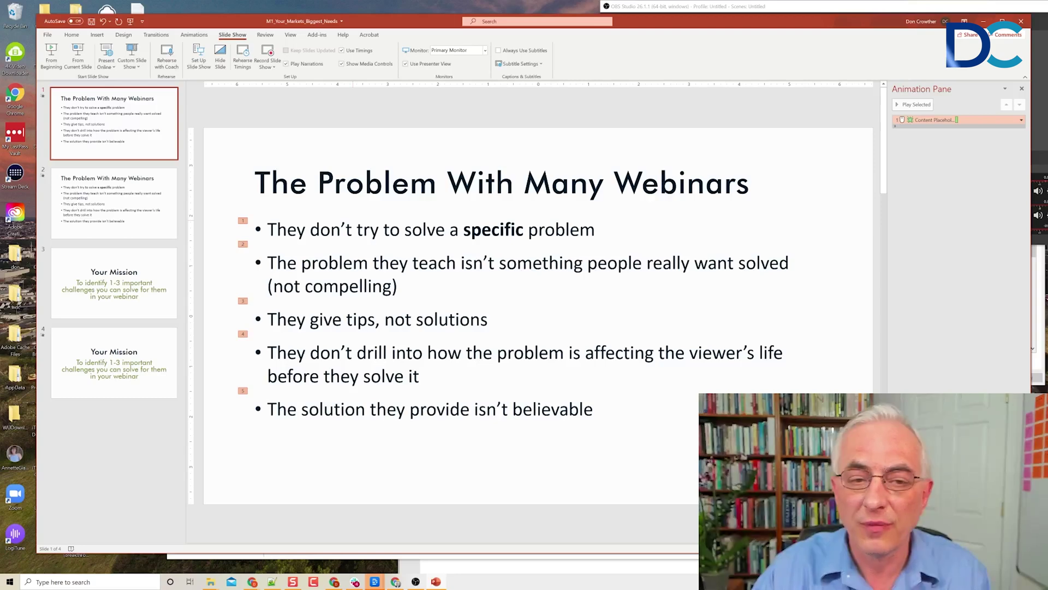
Show slide 3, 'Your Mission', and select its subtitle text
{"action": "left_click", "coordinate": [117, 295]}
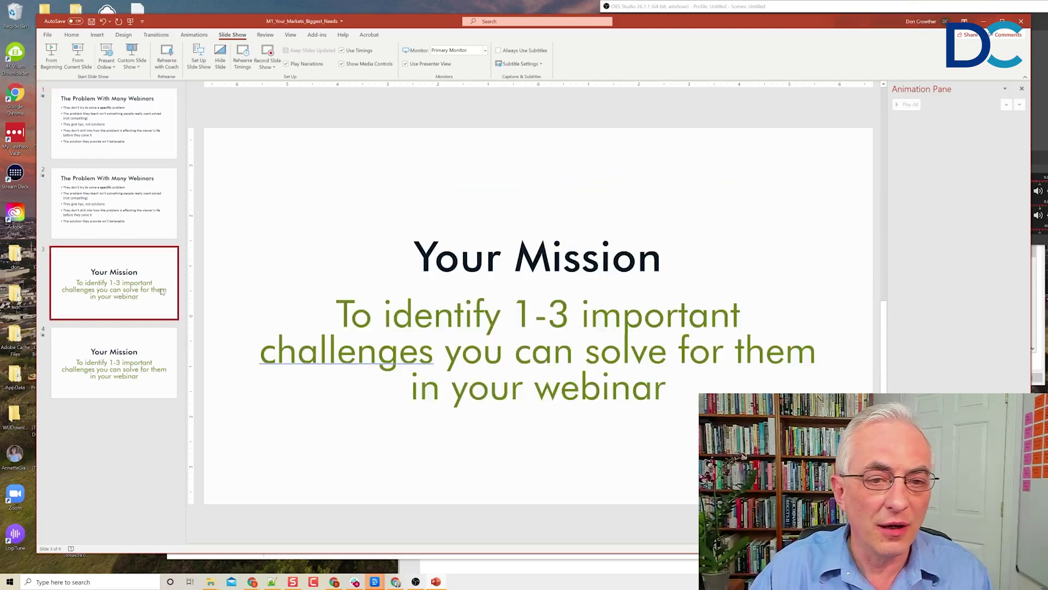
{"action": "left_click", "coordinate": [460, 257]}
{"action": "left_click", "coordinate": [464, 316]}
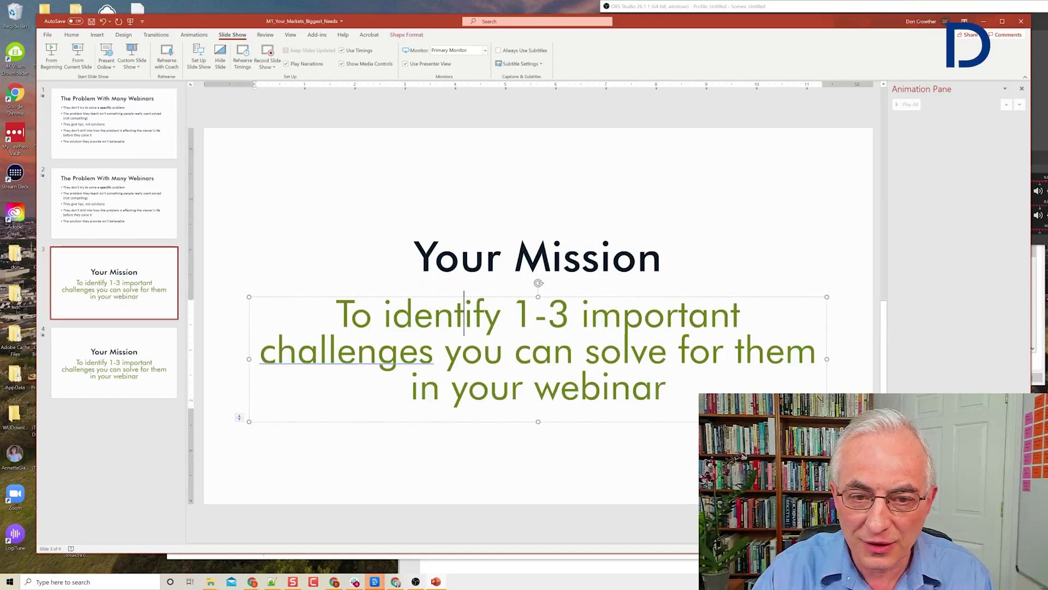
{"action": "left_click", "coordinate": [460, 257]}
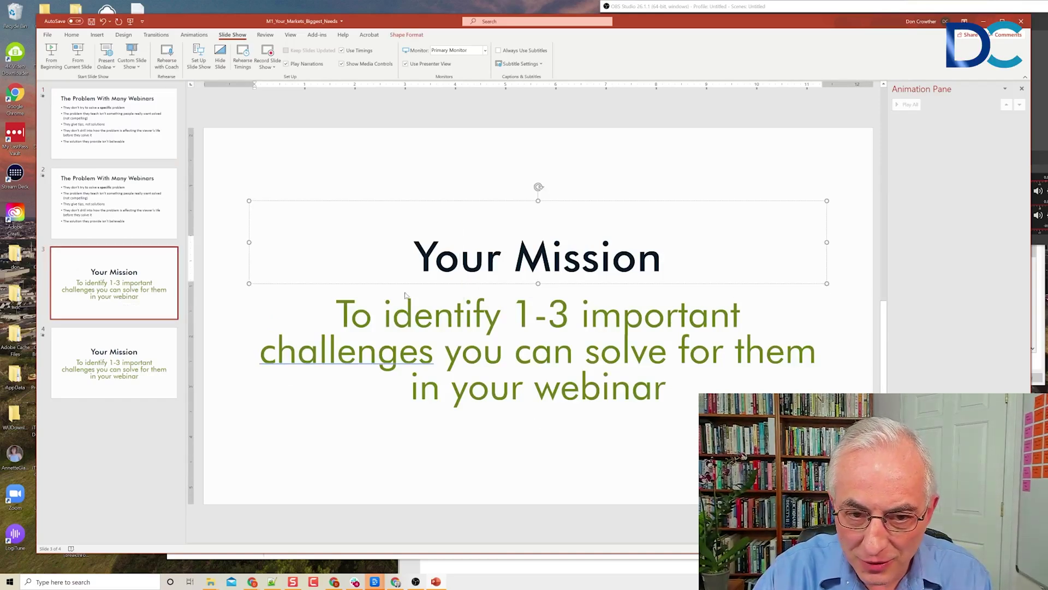
{"action": "left_click", "coordinate": [433, 315]}
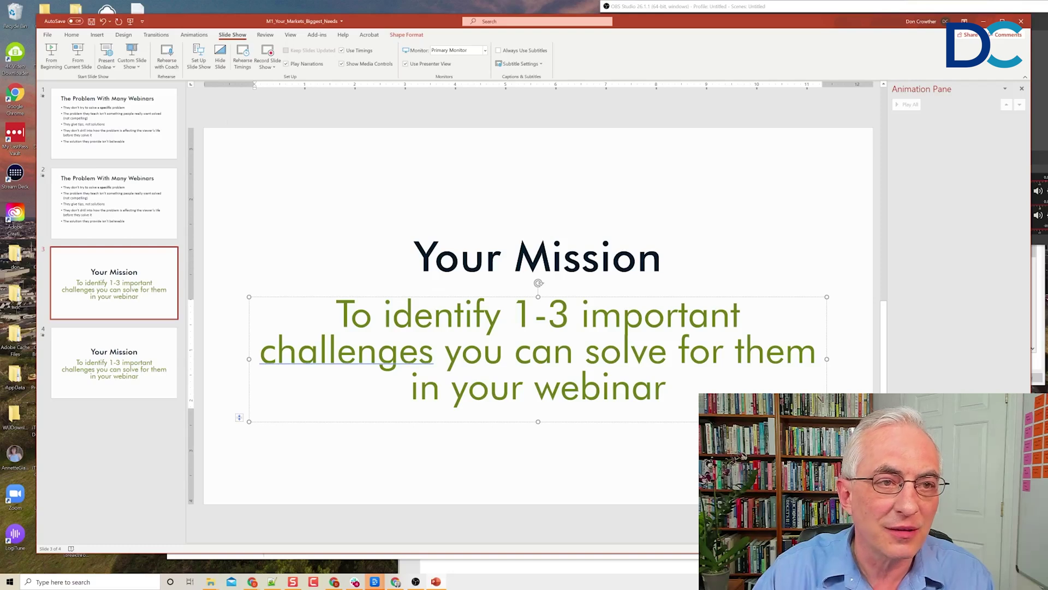
Give the Your Mission subtitle a Fade entrance and confirm it starts On Click
{"action": "left_click", "coordinate": [194, 35]}
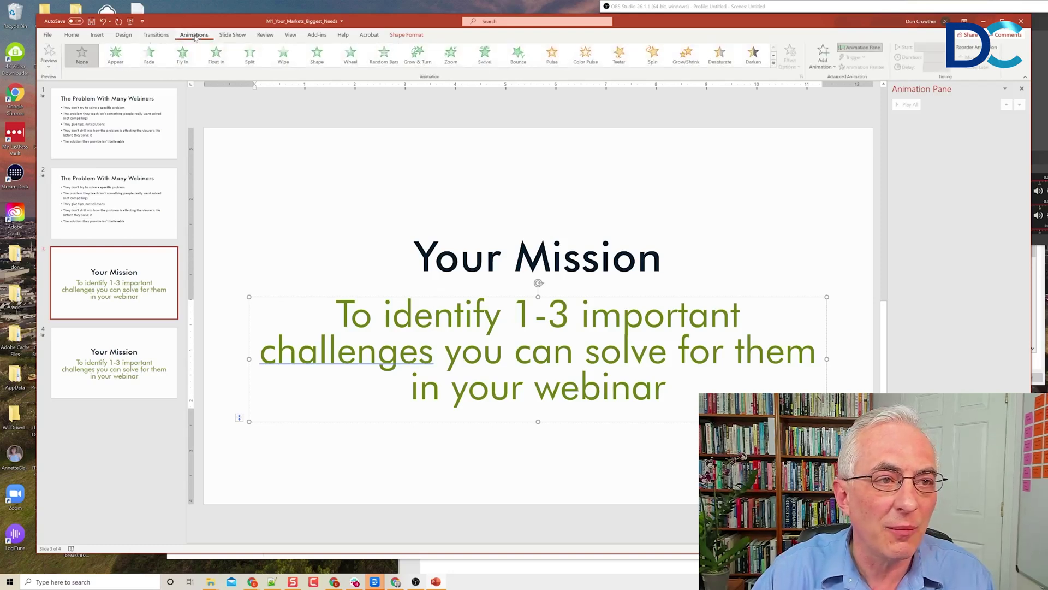
{"action": "left_click", "coordinate": [147, 55]}
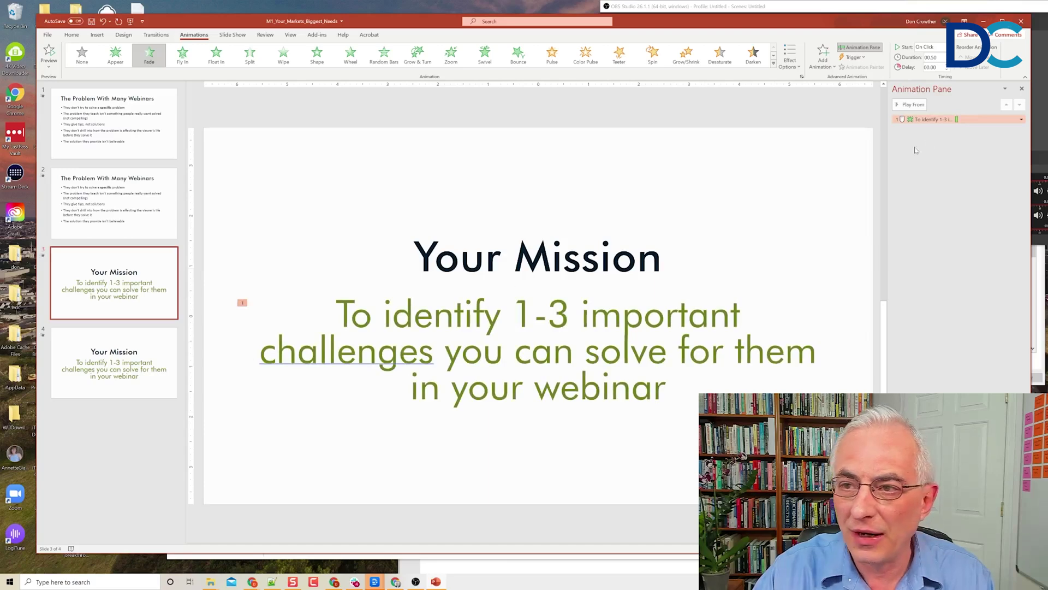
{"action": "left_click", "coordinate": [1021, 119]}
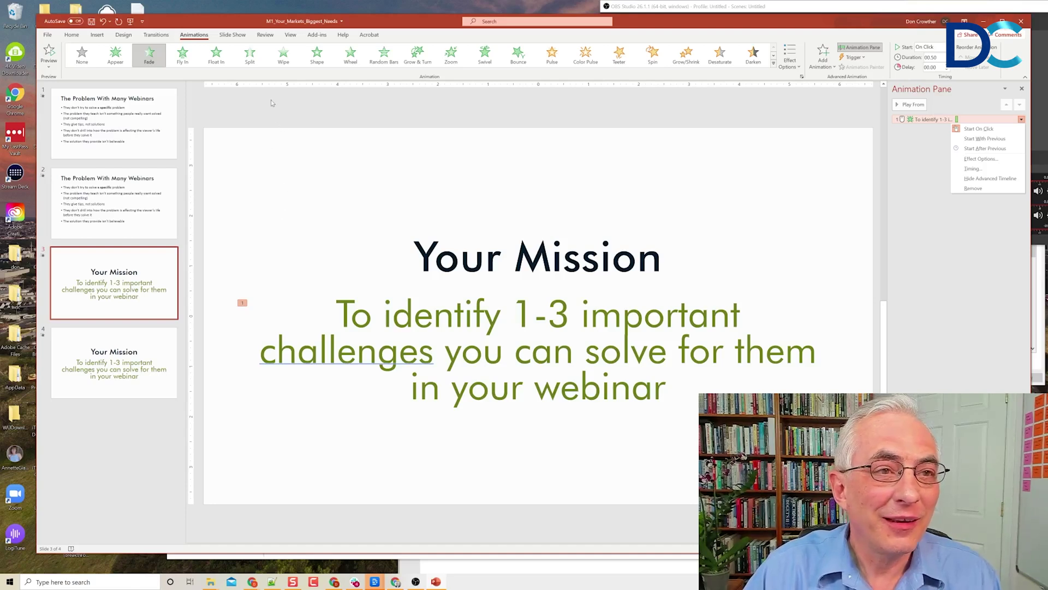
{"action": "left_click", "coordinate": [289, 35]}
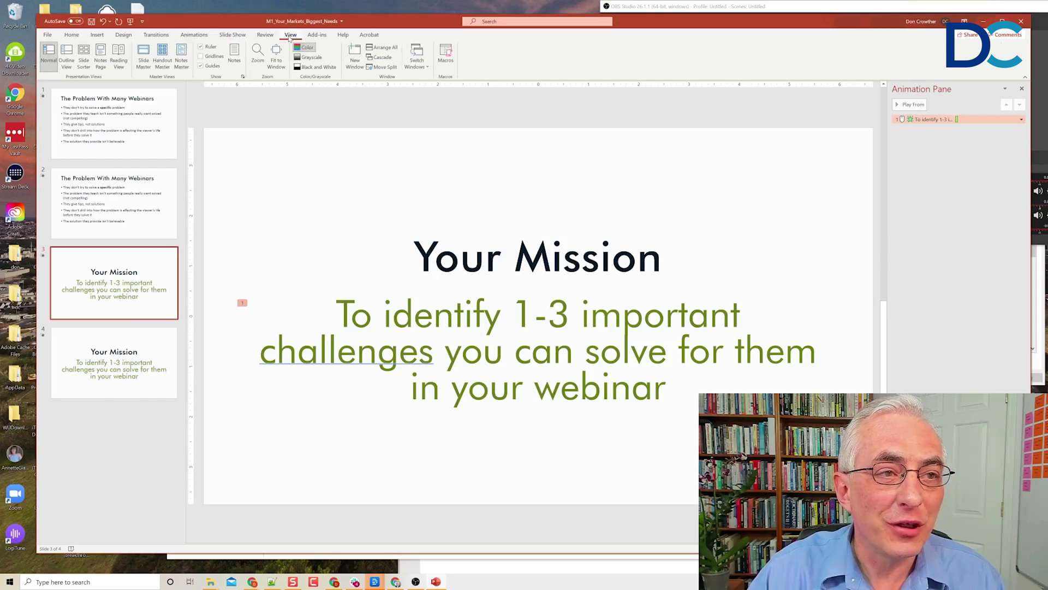
In Slide Master view, apply Fade to the Title and Content layout's body placeholder
{"action": "left_click", "coordinate": [144, 61]}
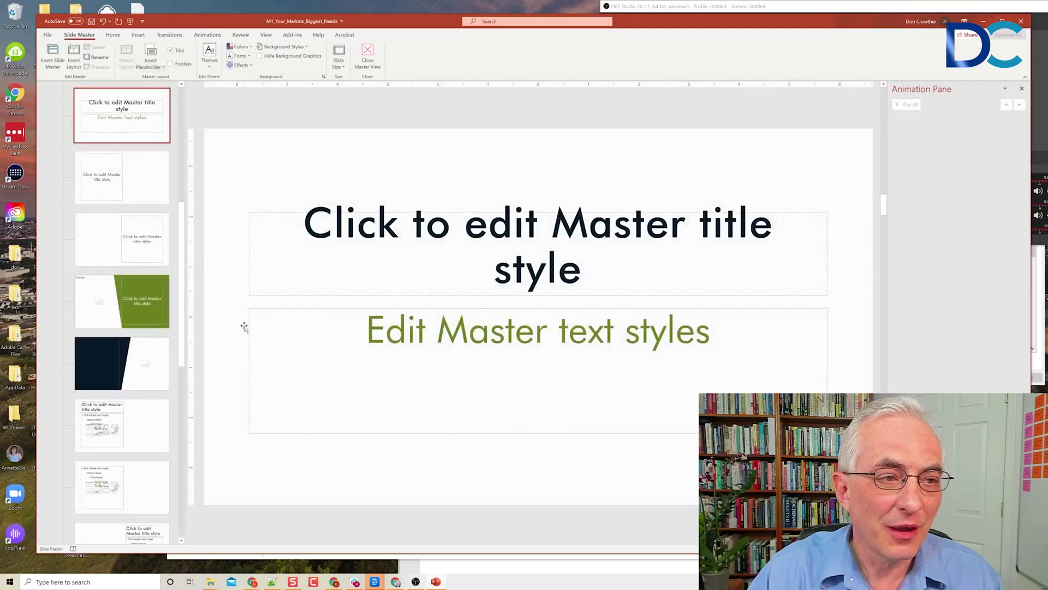
{"action": "scroll", "coordinate": [133, 225], "scroll_direction": "up", "scroll_amount": 5}
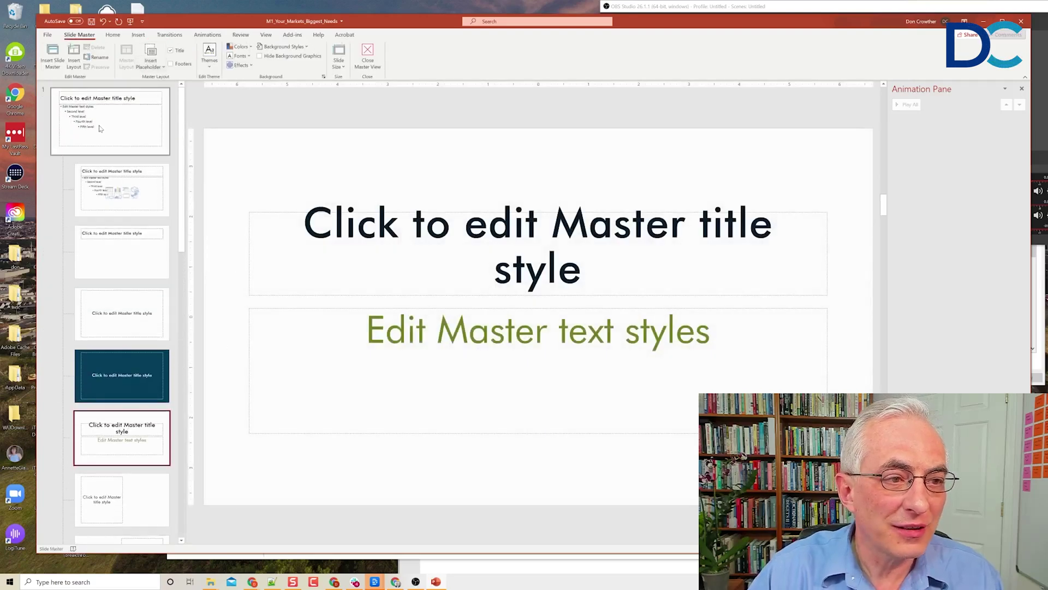
{"action": "left_click", "coordinate": [107, 188]}
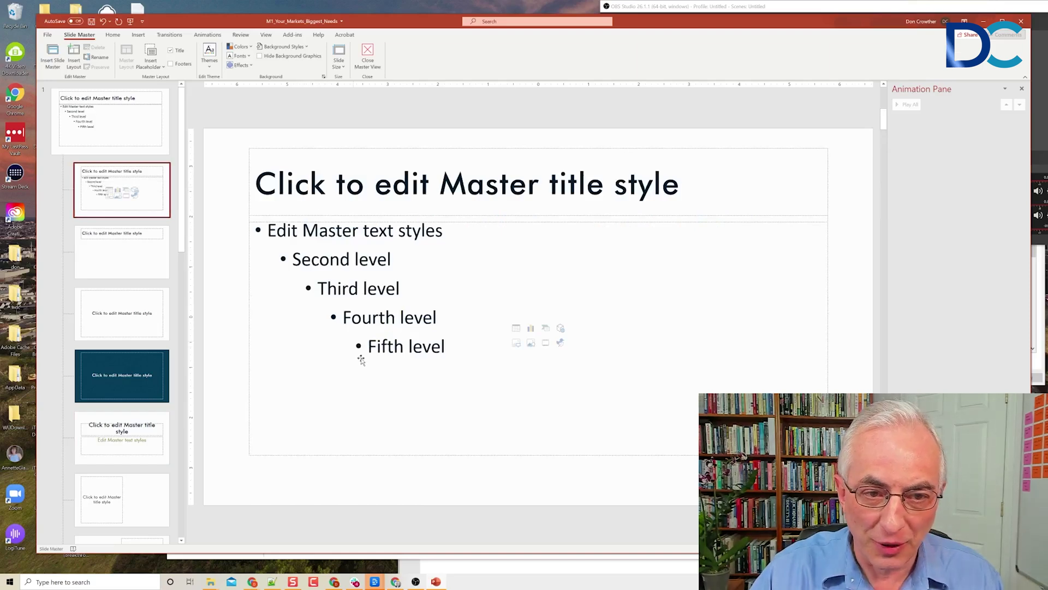
{"action": "left_click", "coordinate": [709, 437]}
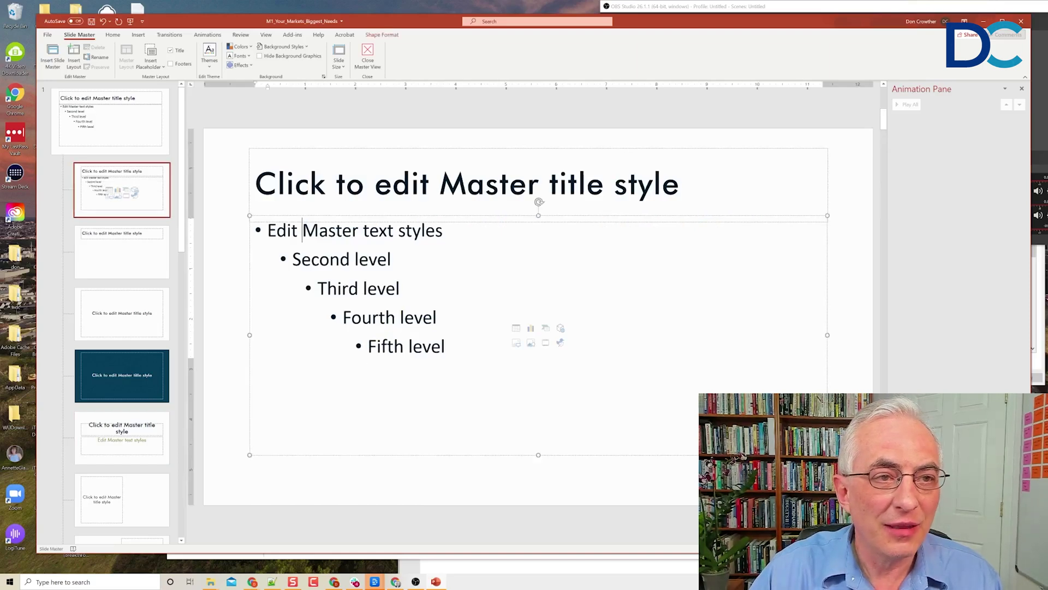
{"action": "left_click", "coordinate": [210, 34]}
{"action": "left_click", "coordinate": [150, 56]}
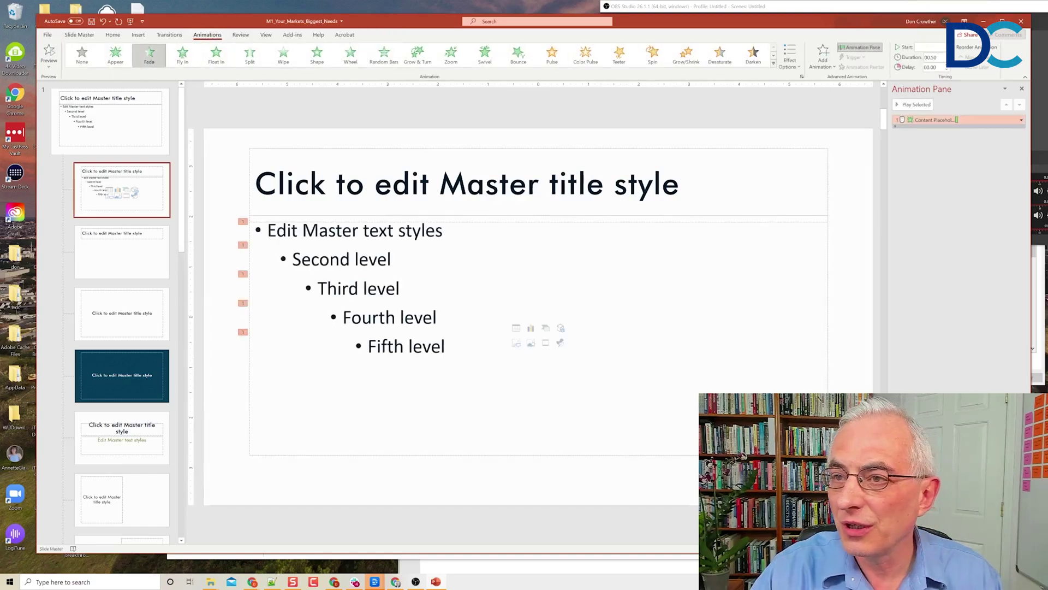
Set the master body placeholder's Fade animation to Start On Click
{"action": "left_click", "coordinate": [1021, 120]}
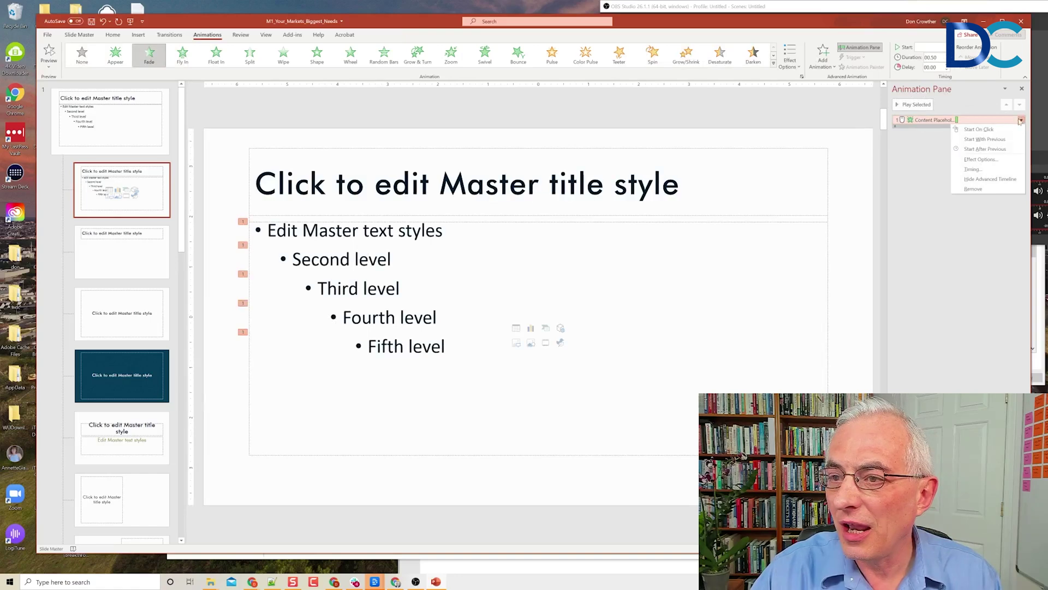
{"action": "left_click", "coordinate": [977, 129]}
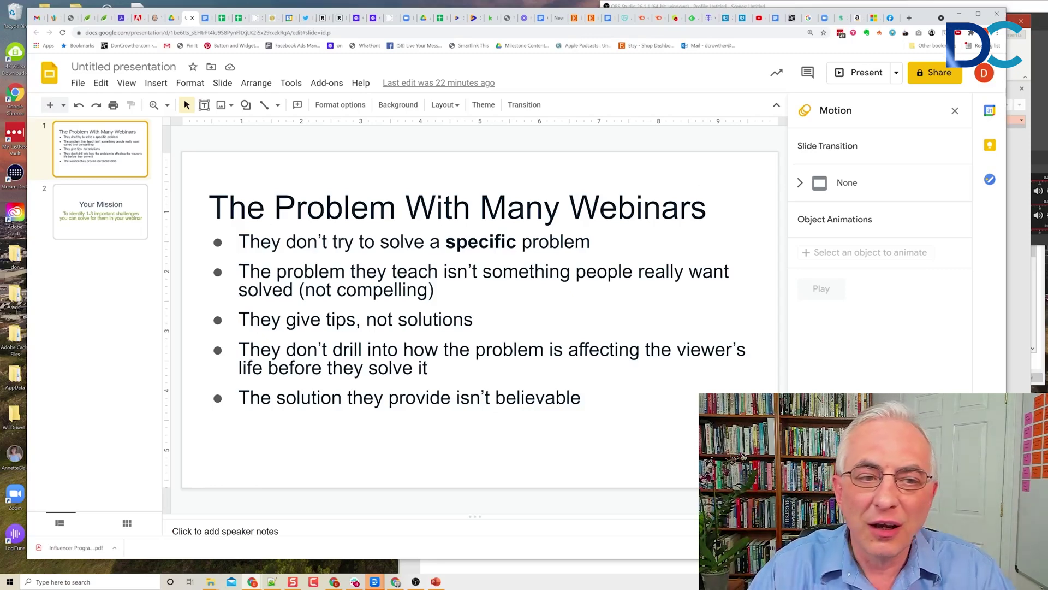
Select the Google Slides bullet list and add an animation through Insert > Animation
{"action": "left_click", "coordinate": [273, 241]}
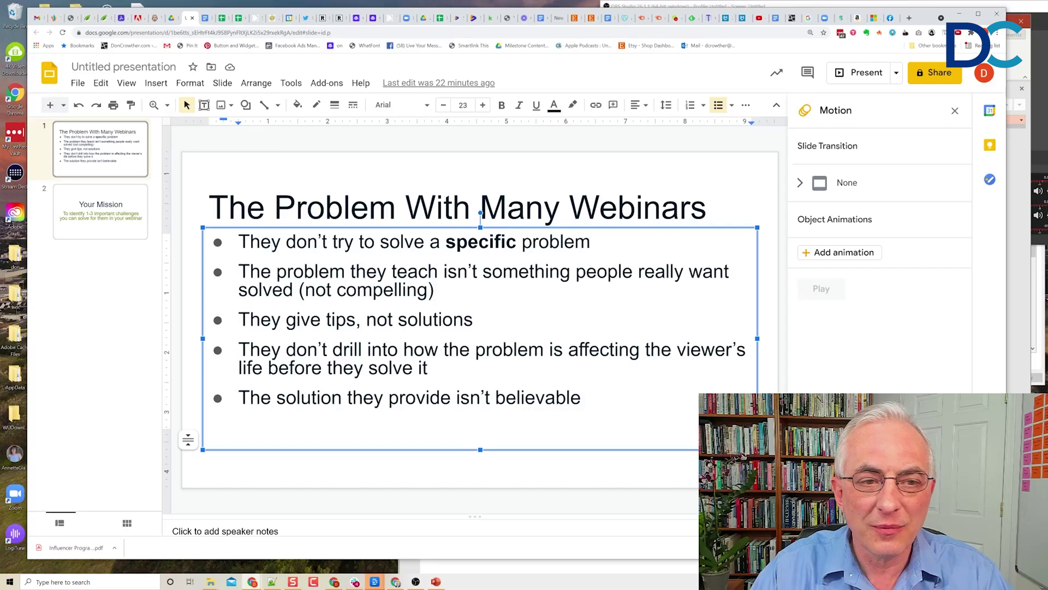
{"action": "right_click", "coordinate": [273, 241]}
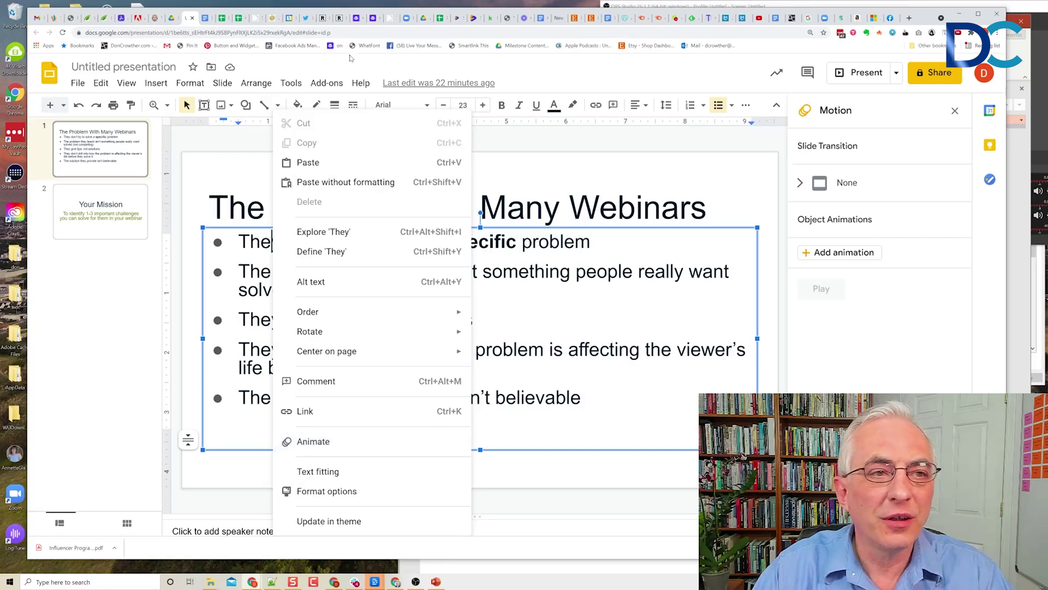
{"action": "key", "text": "Escape"}
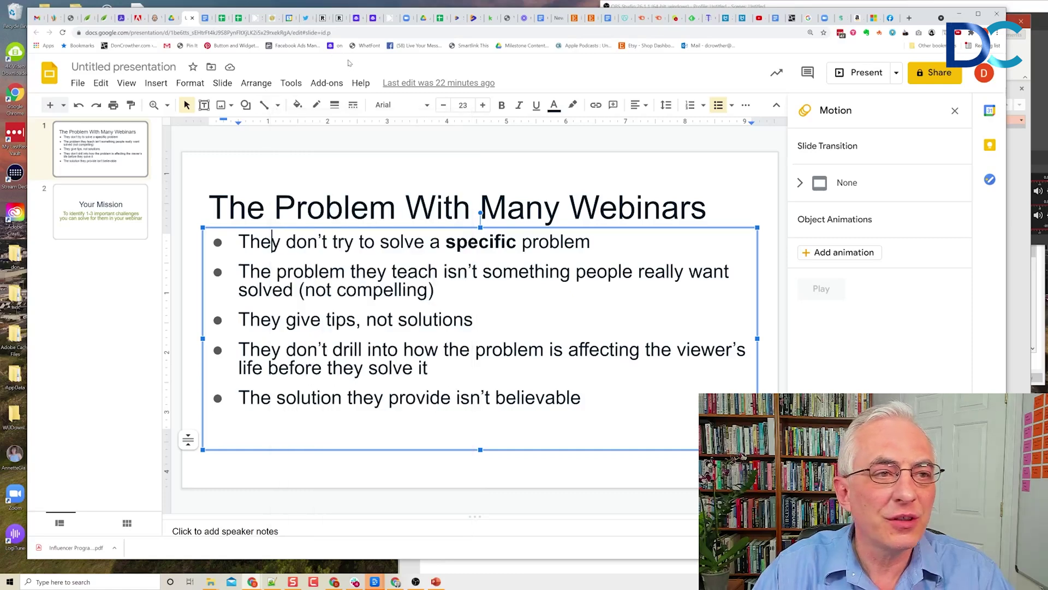
{"action": "left_click", "coordinate": [156, 83]}
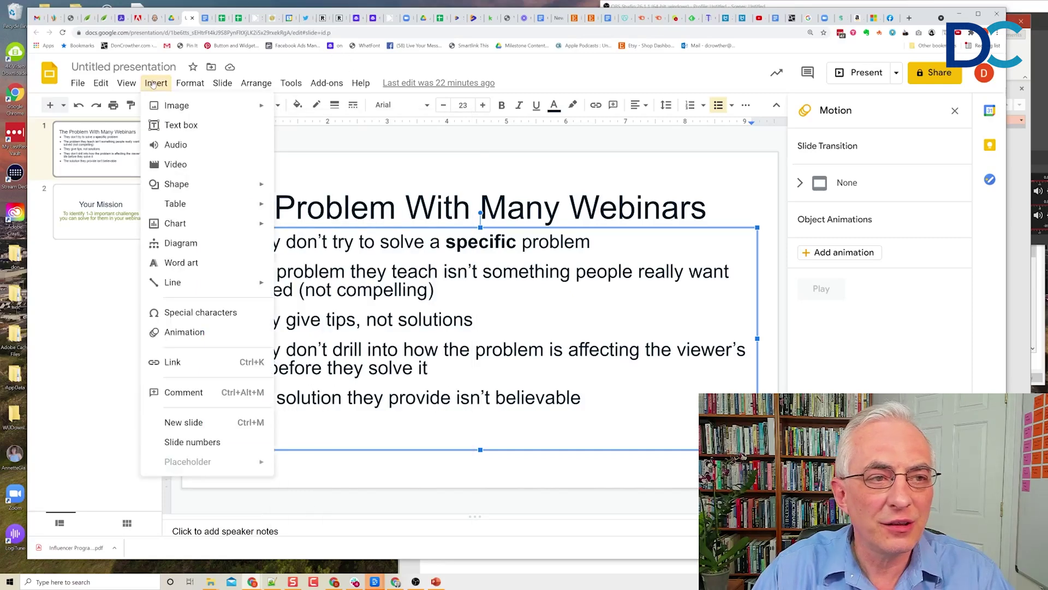
{"action": "left_click", "coordinate": [182, 332]}
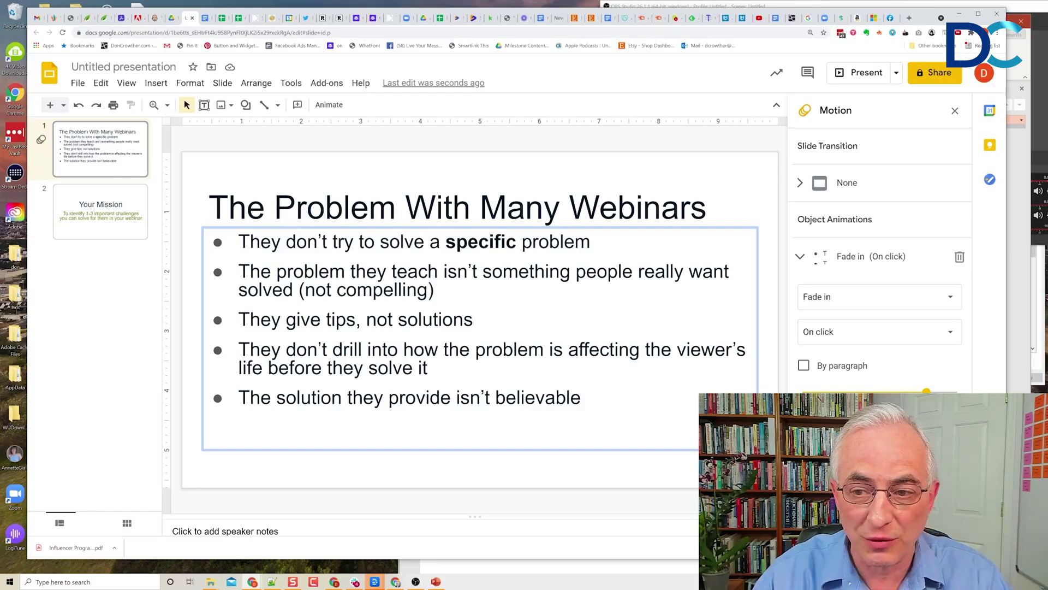
Enable By paragraph for the bullets' Fade in after previewing, then select the Your Mission subtitle
{"action": "left_click", "coordinate": [804, 366]}
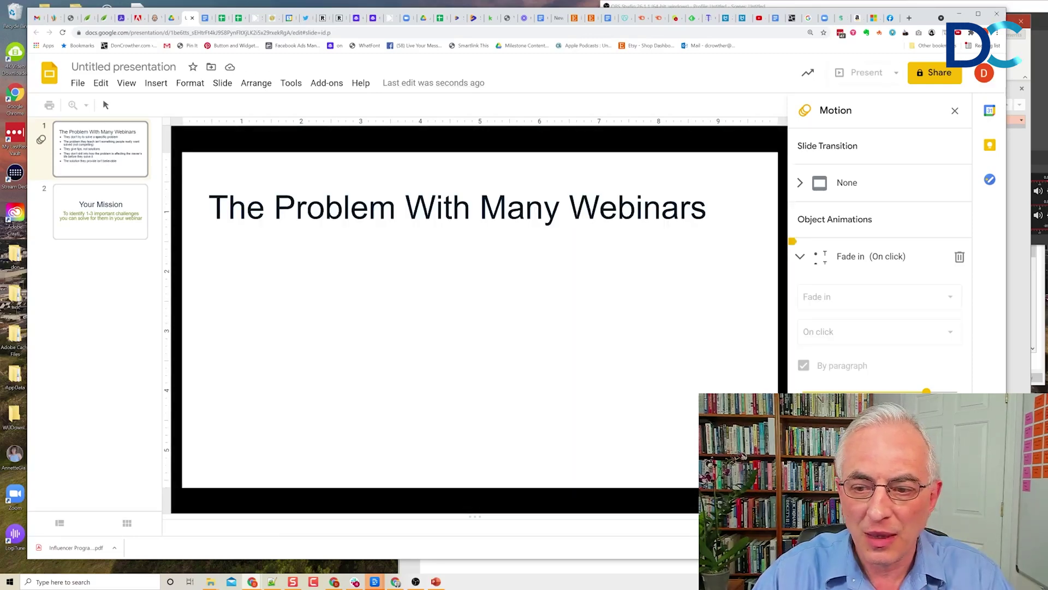
{"action": "left_click", "coordinate": [600, 406]}
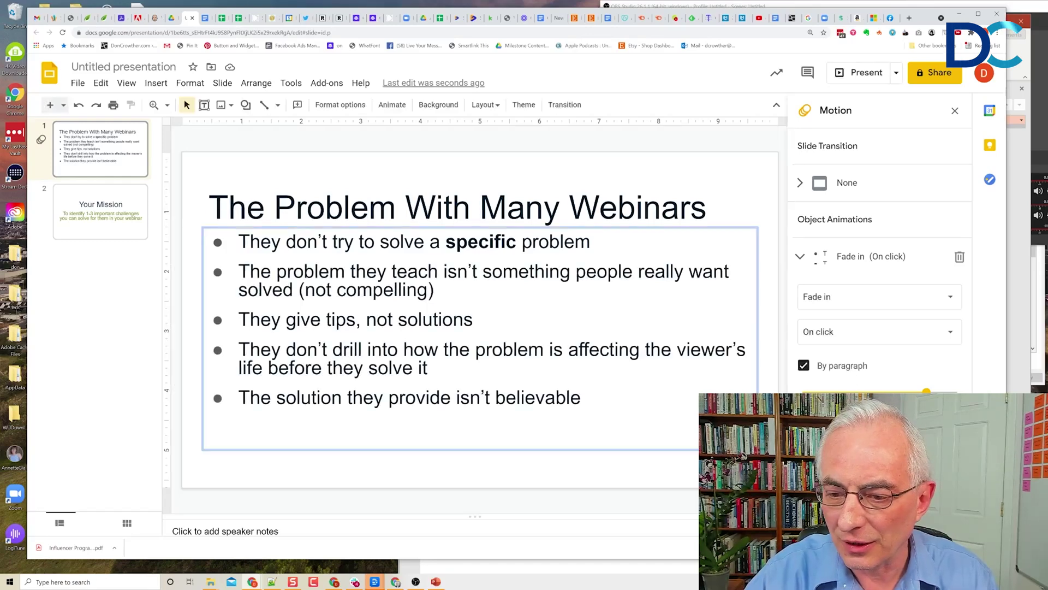
{"action": "left_click", "coordinate": [803, 365]}
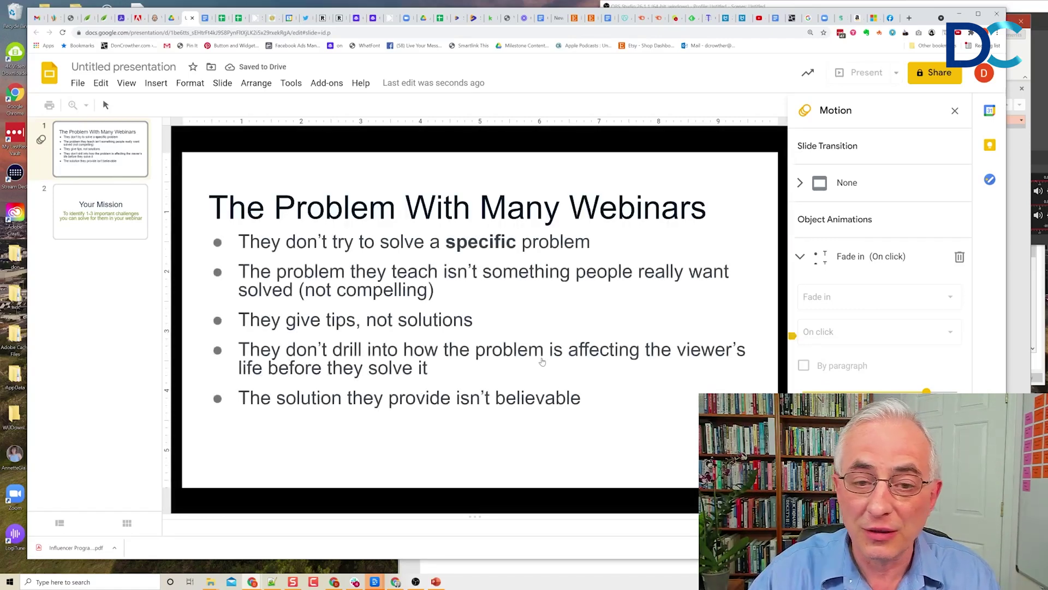
{"action": "left_click", "coordinate": [516, 388]}
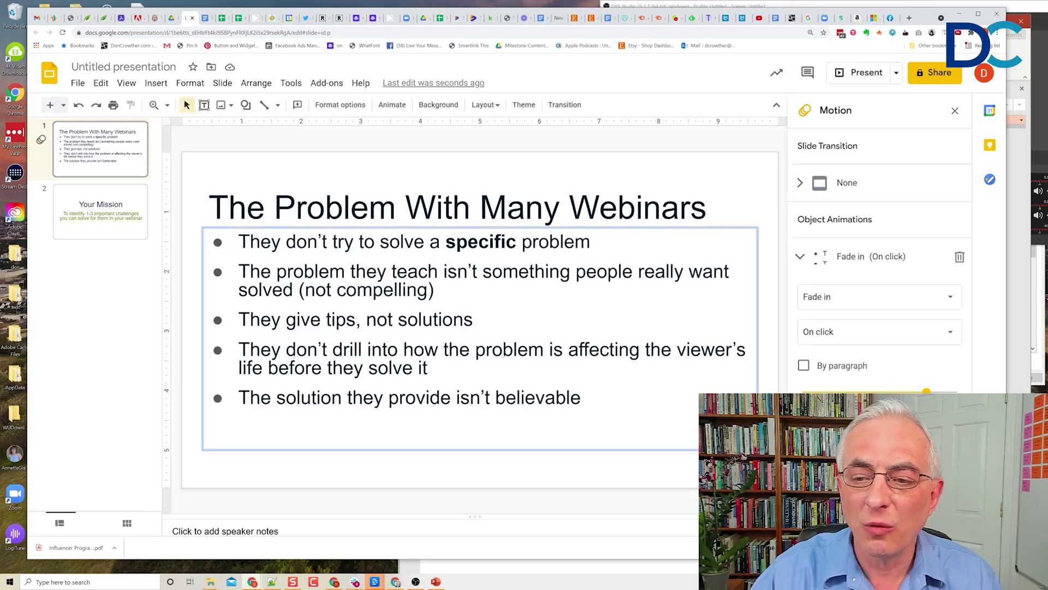
{"action": "left_click", "coordinate": [803, 366]}
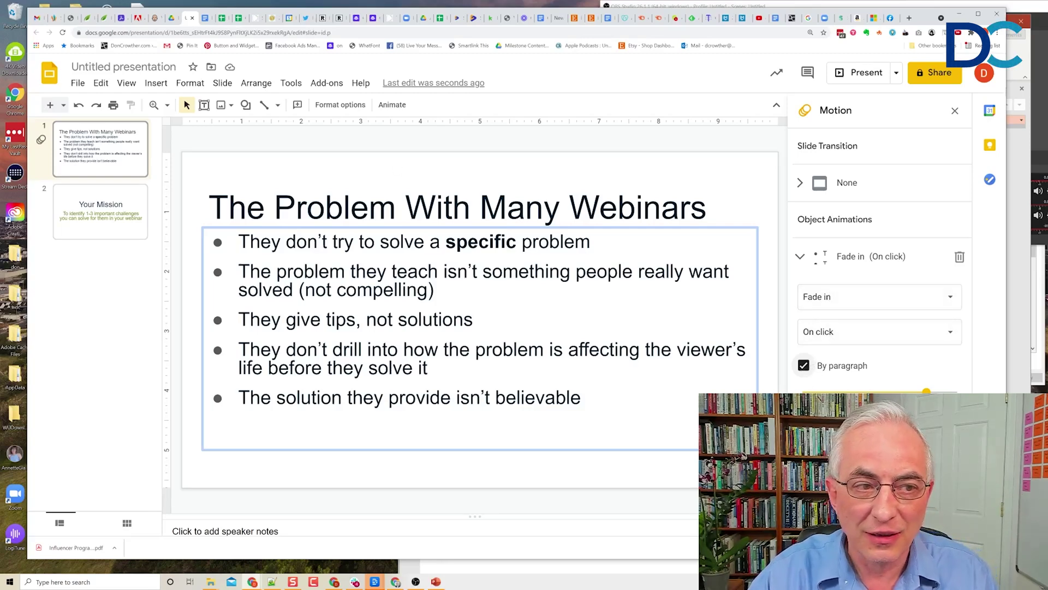
{"action": "left_click", "coordinate": [90, 232]}
{"action": "left_click", "coordinate": [402, 332]}
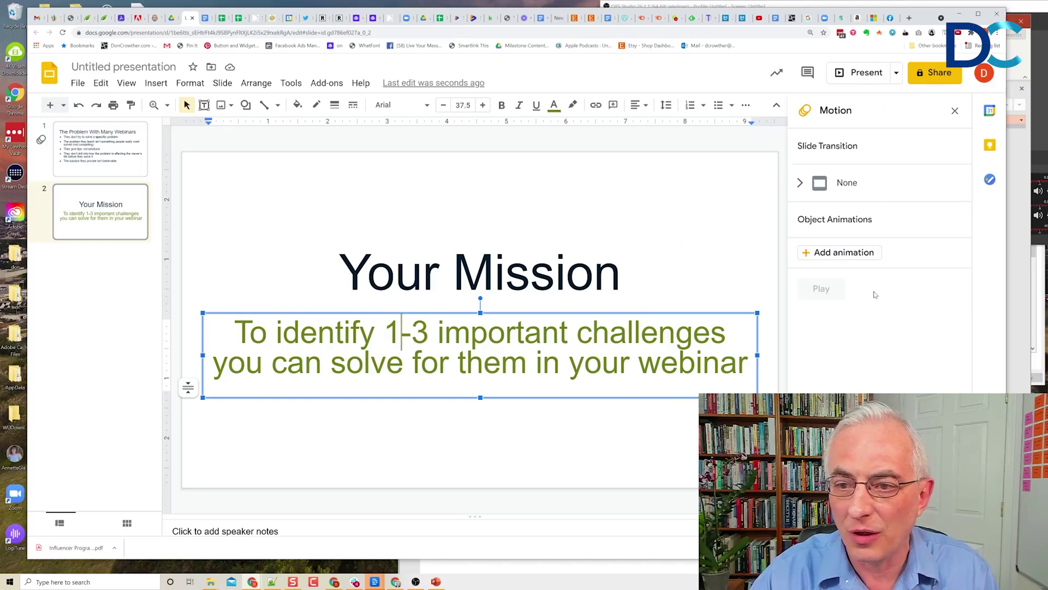
Add a Fade in (On click) animation to the Your Mission subtitle
{"action": "left_click", "coordinate": [817, 253]}
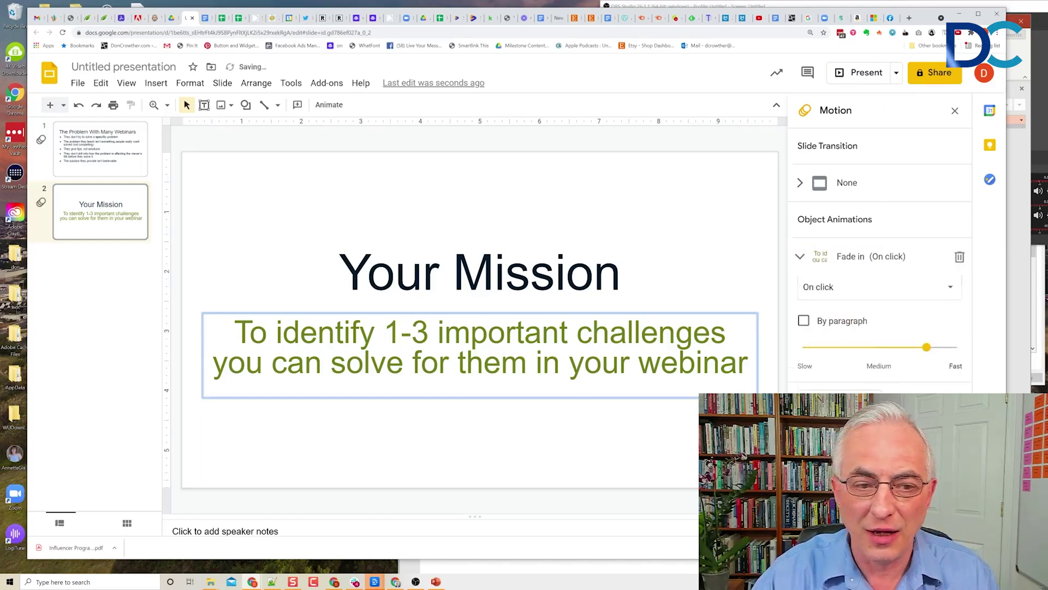